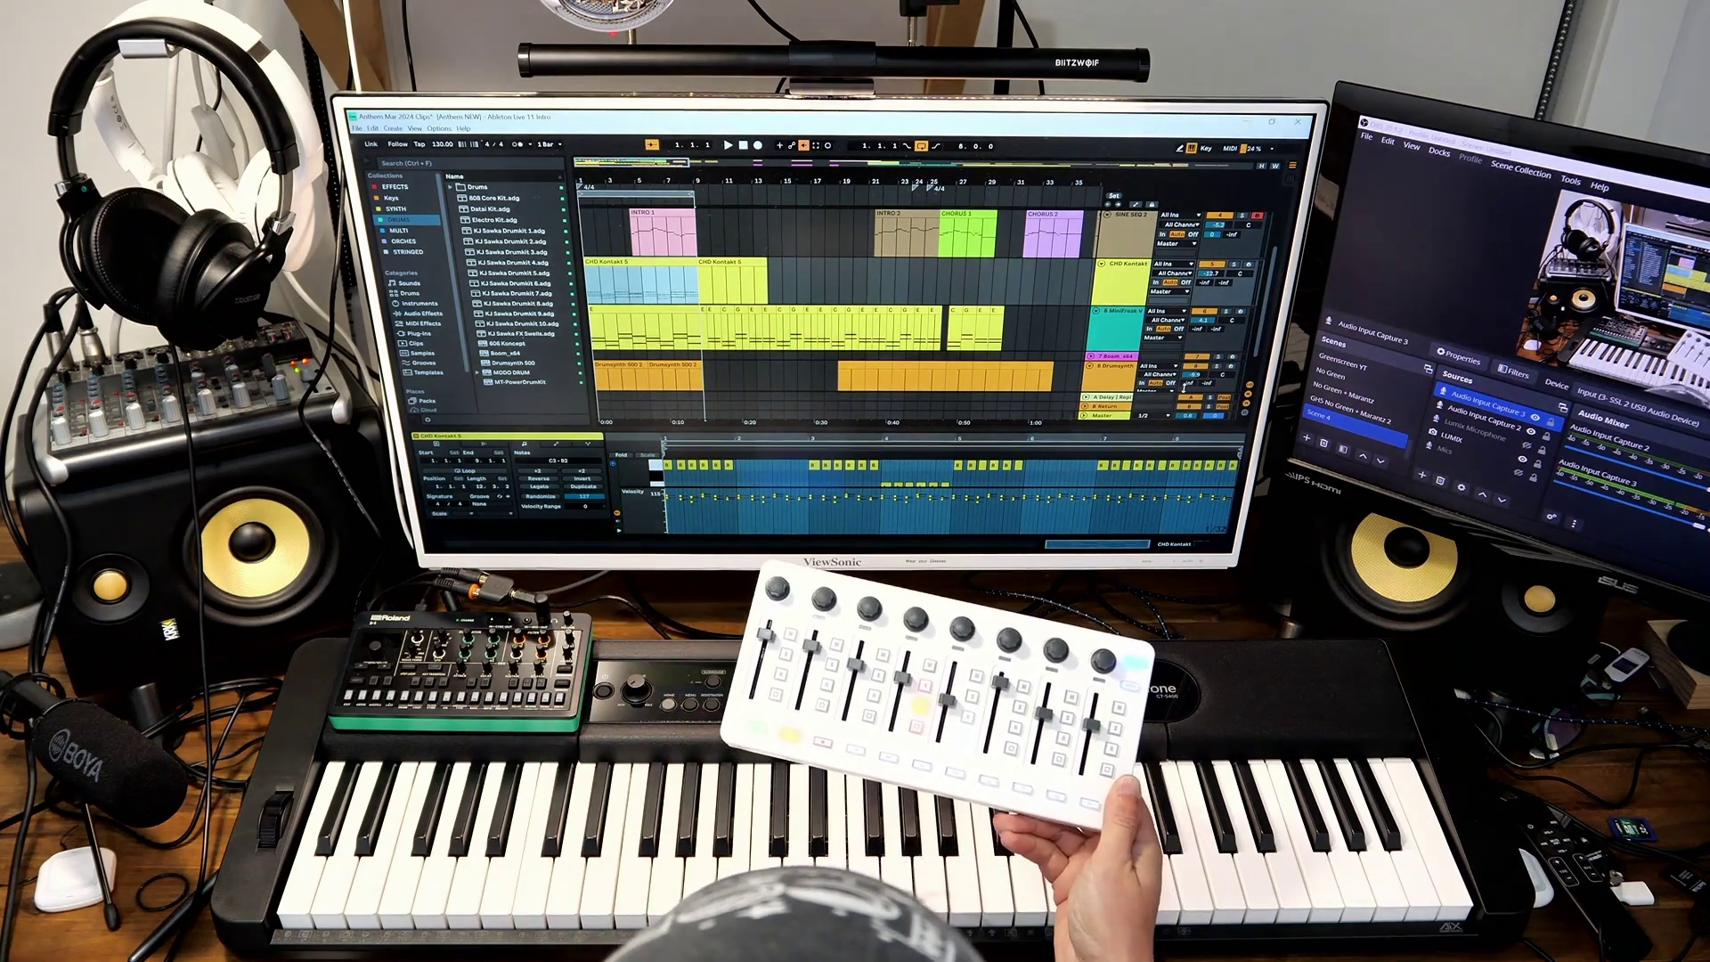
Step: Toggle from Arrangement View to the Session View clip grid and mixer channels
{"action": "key", "text": "Tab"}
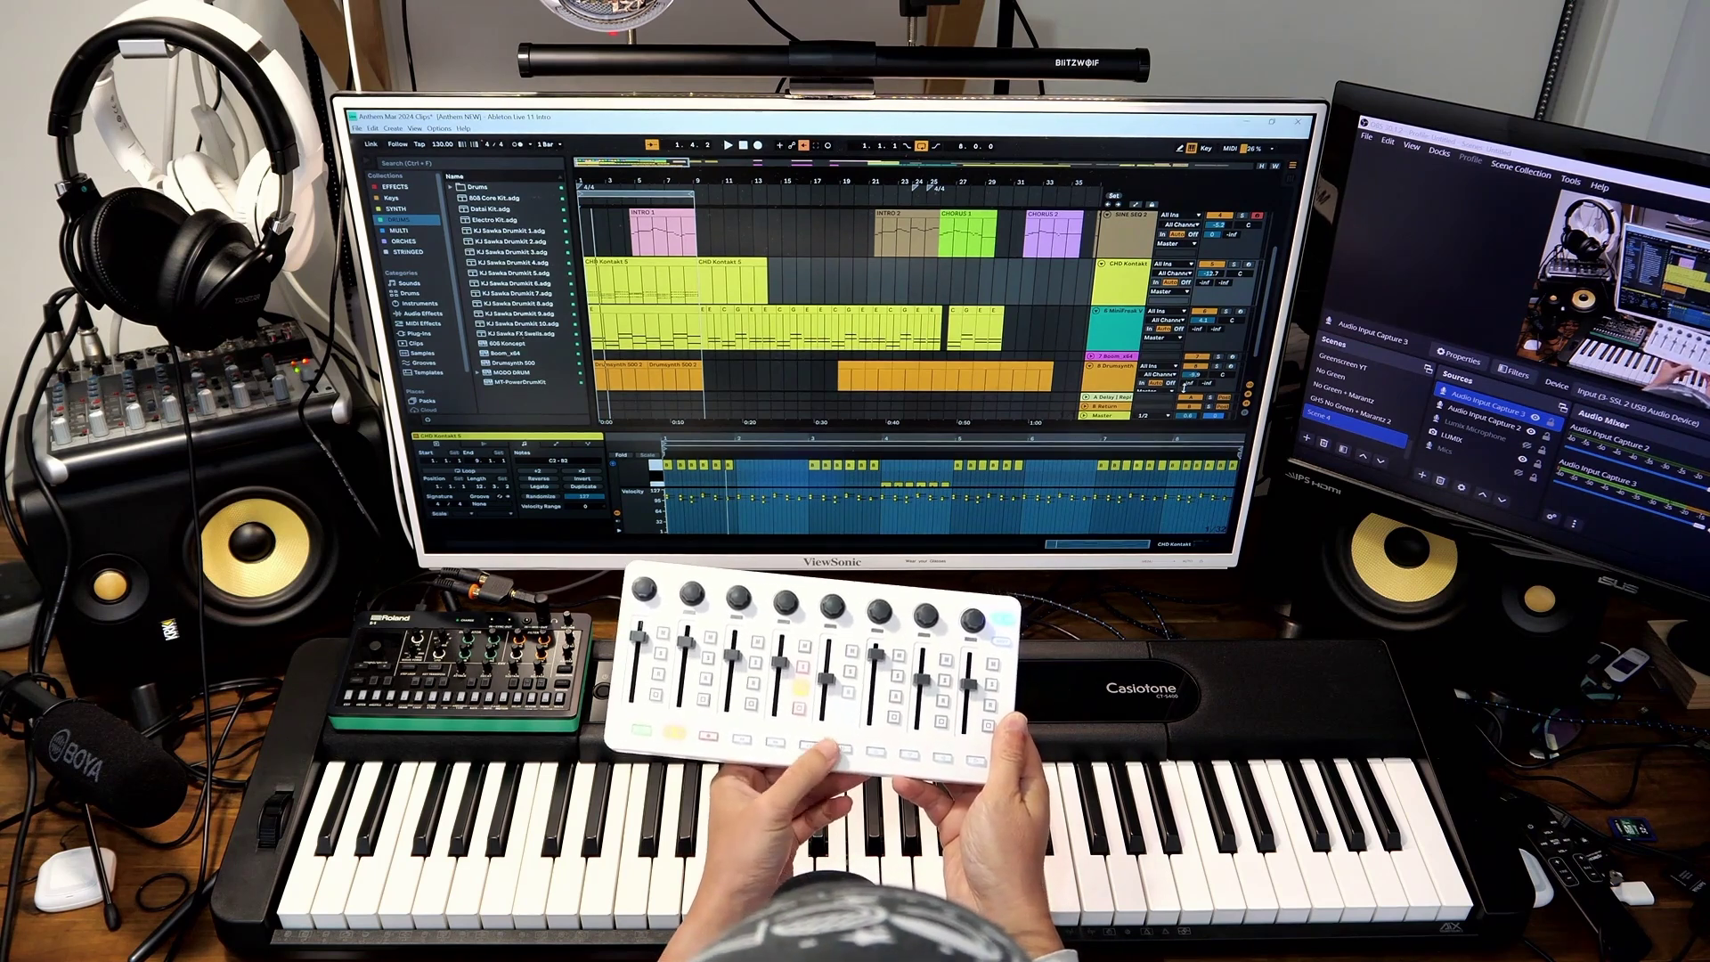
{"action": "key", "text": "Tab"}
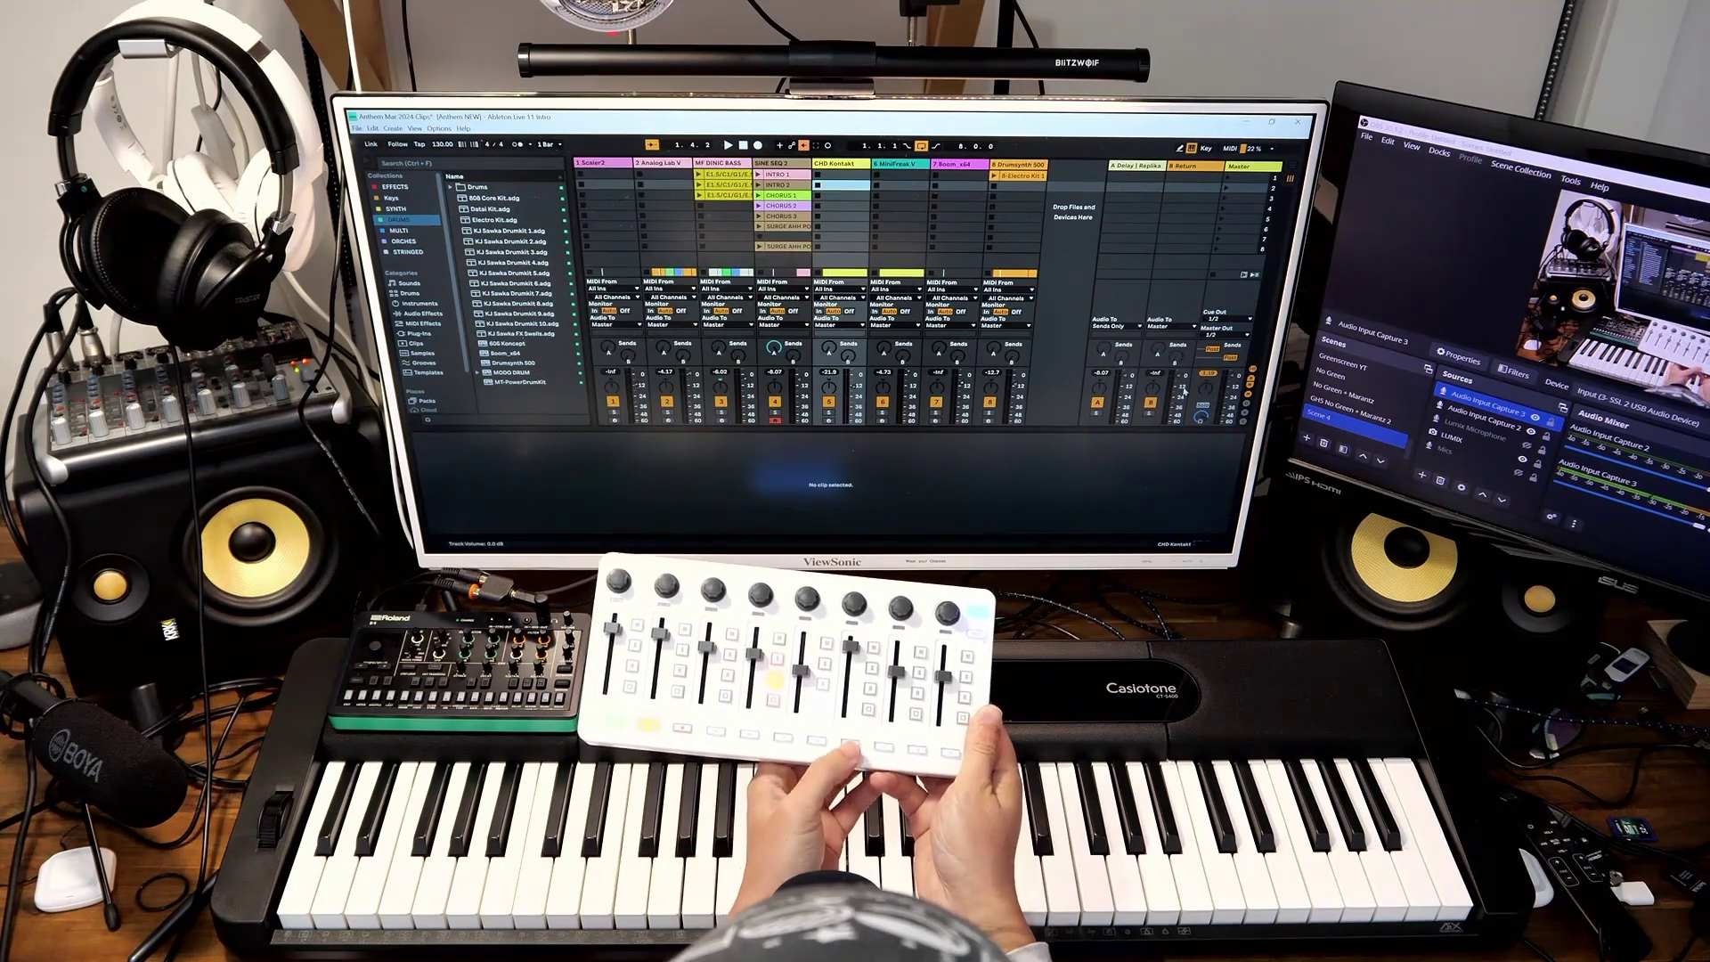